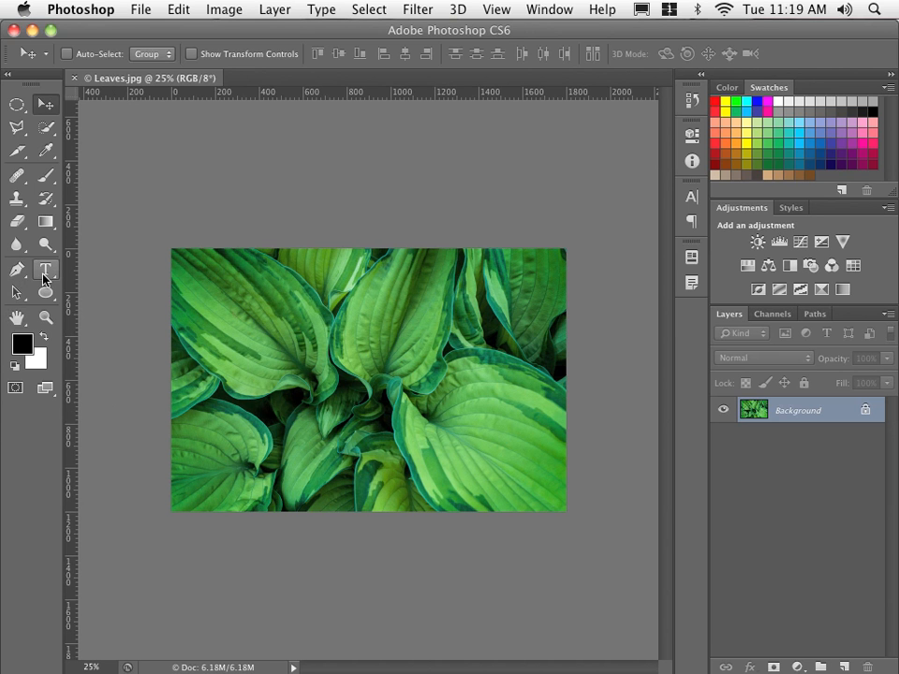
Add a horizontal text layer reading "LEAVES" near the middle of the photo in 9 pt Myriad Pro Bold.
click(44, 271)
click(44, 279)
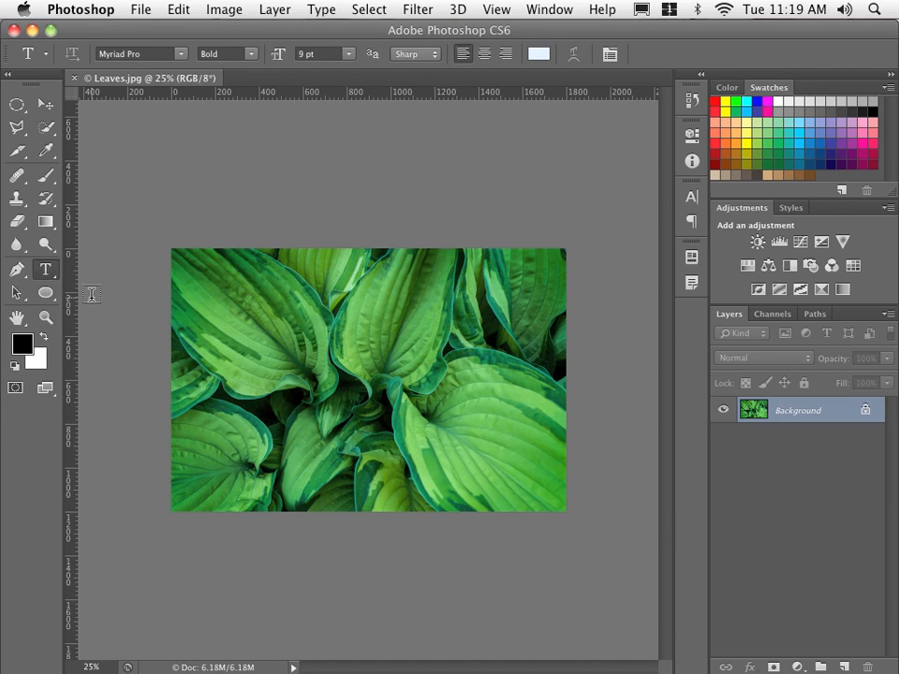
click(356, 349)
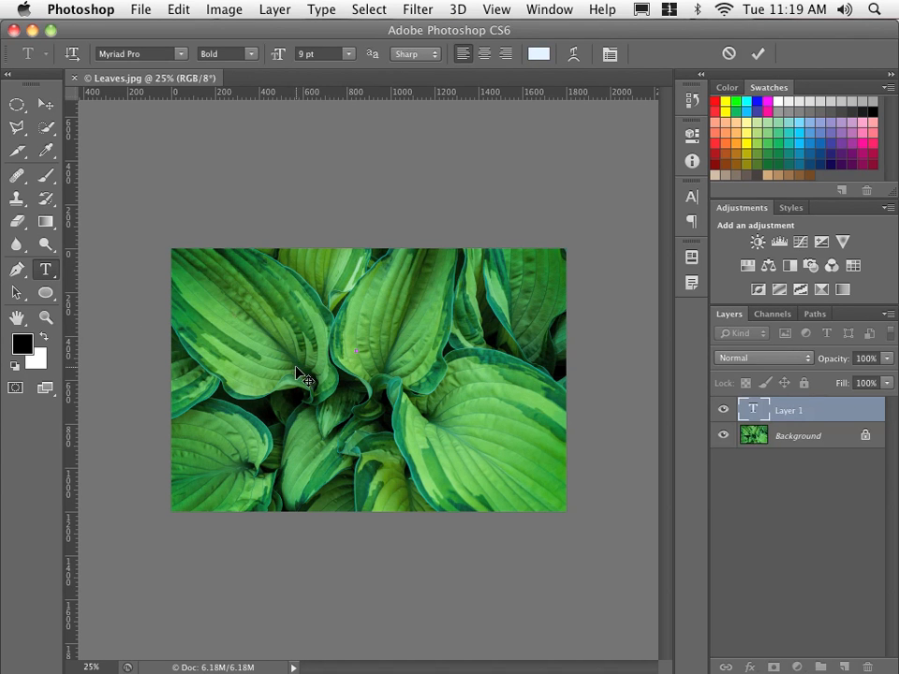
text(LEAVES)
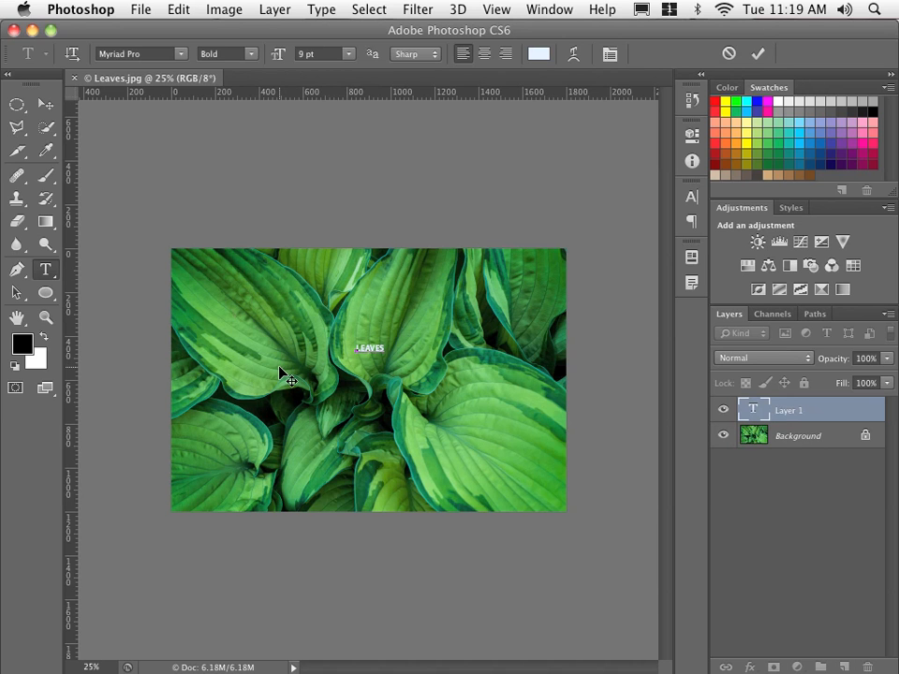
Enlarge the LEAVES text to about 117 pt and position it centred across the upper half of the photo.
key(super)
drag(384, 352, 468, 406)
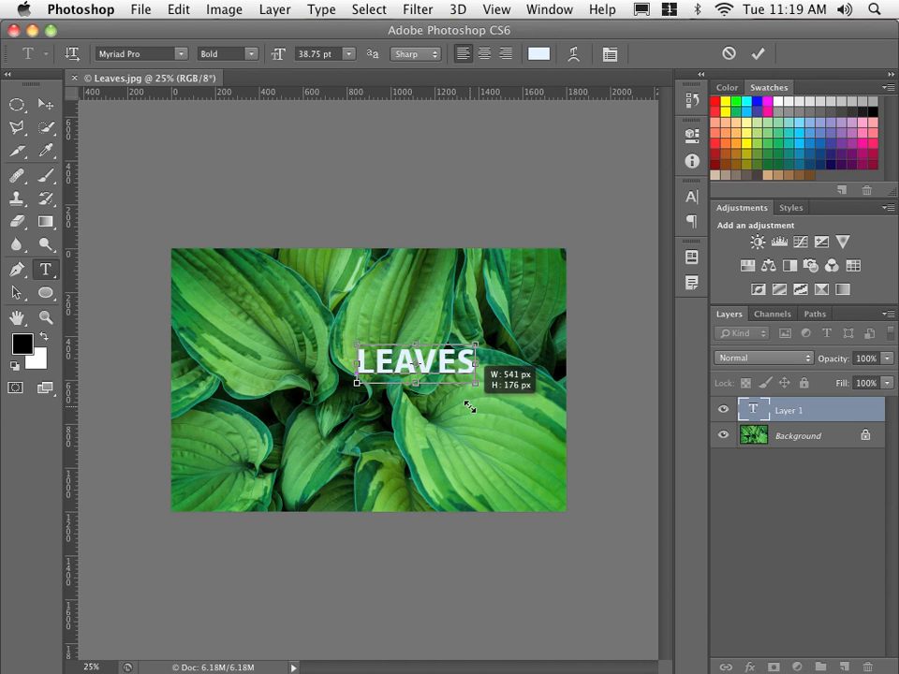
drag(468, 406, 529, 468)
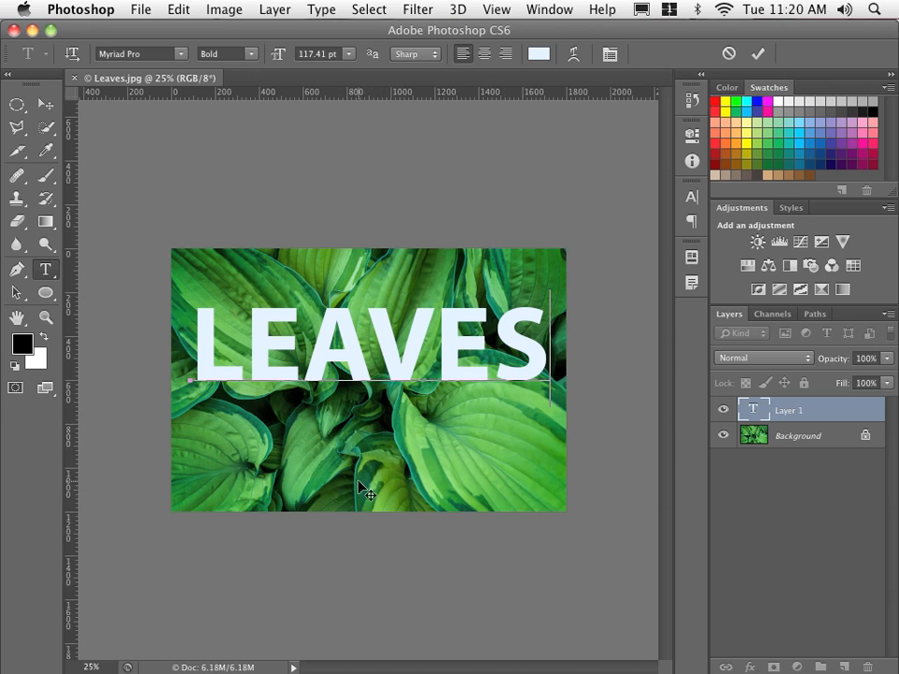
drag(362, 479, 355, 477)
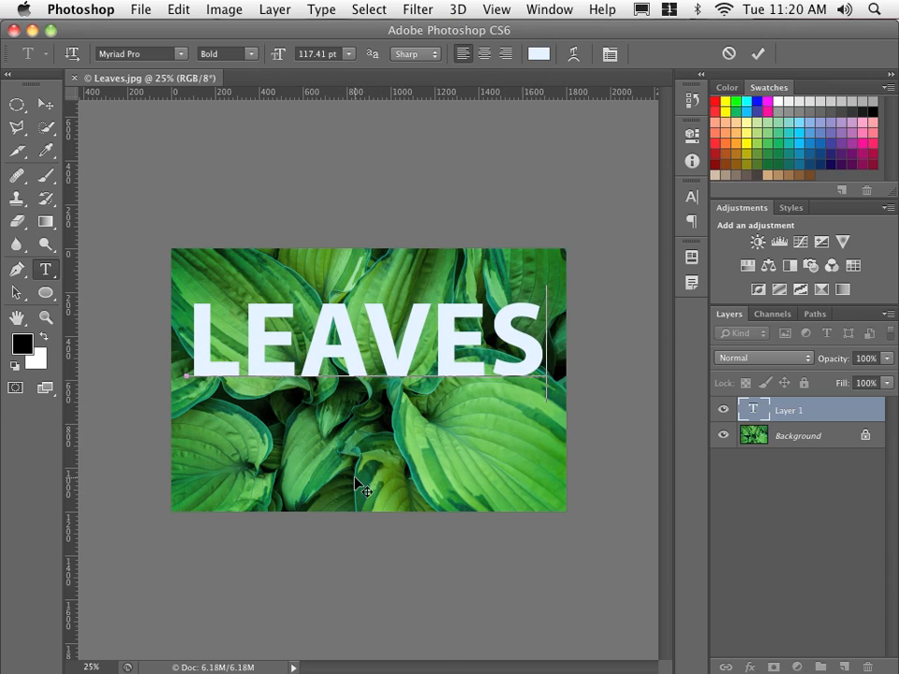
click(45, 104)
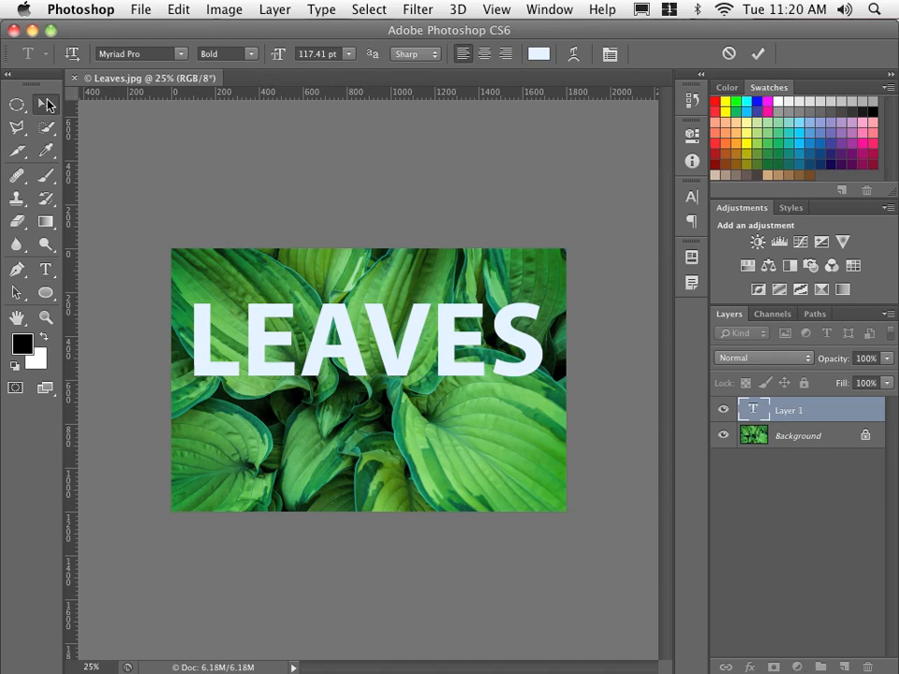
drag(339, 355, 344, 364)
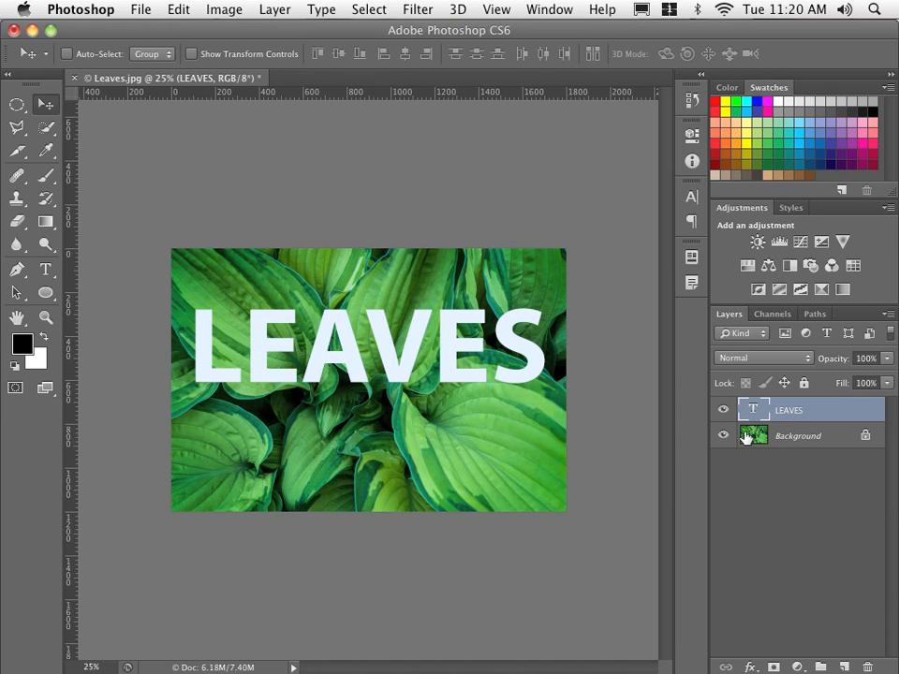
Convert the locked Background into a regular layer named PHOTO.
double_click(749, 436)
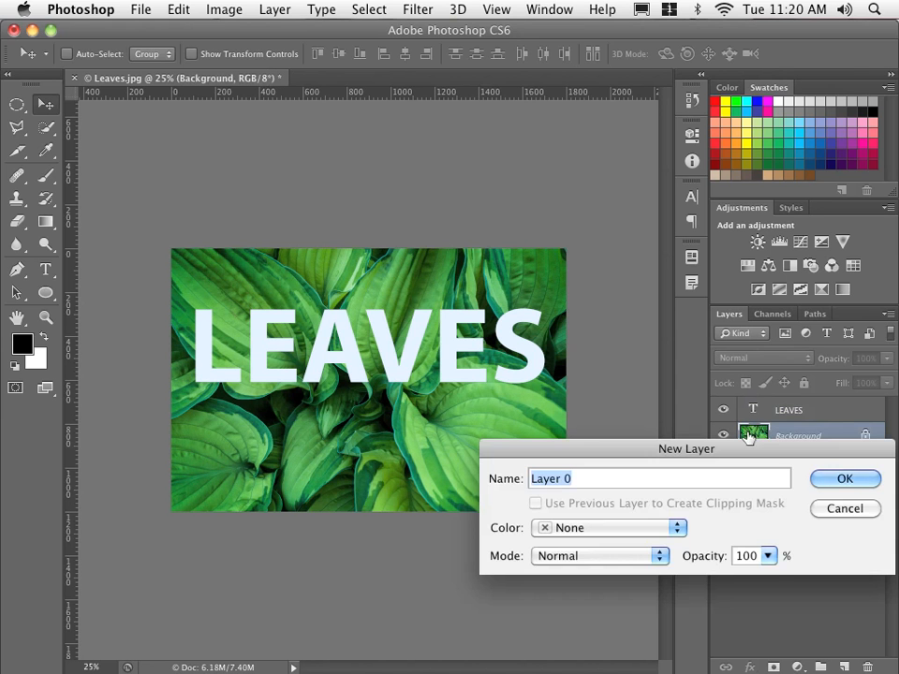
drag(658, 448, 493, 227)
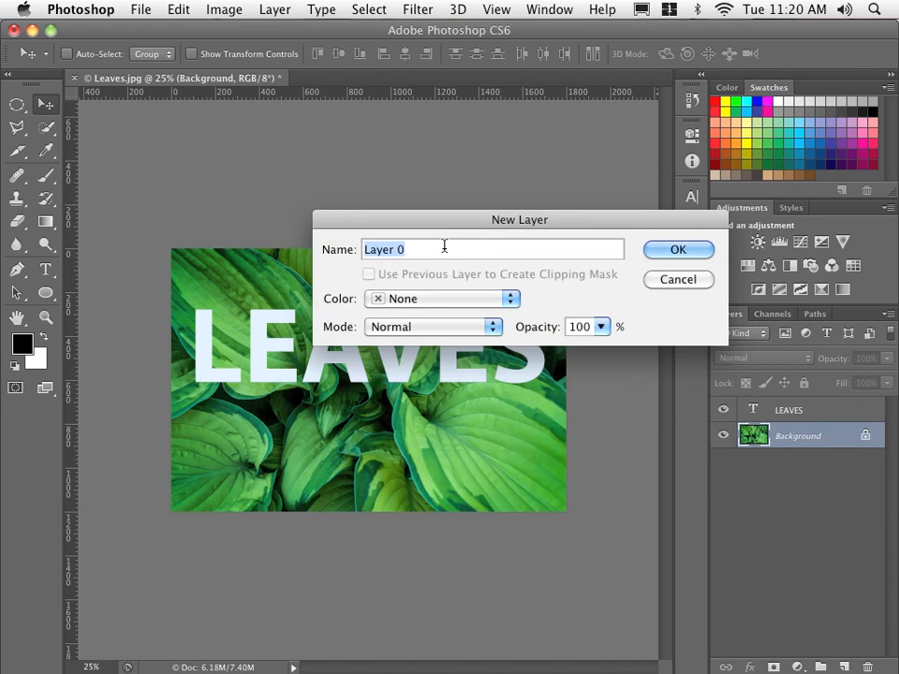
text(PHOTO)
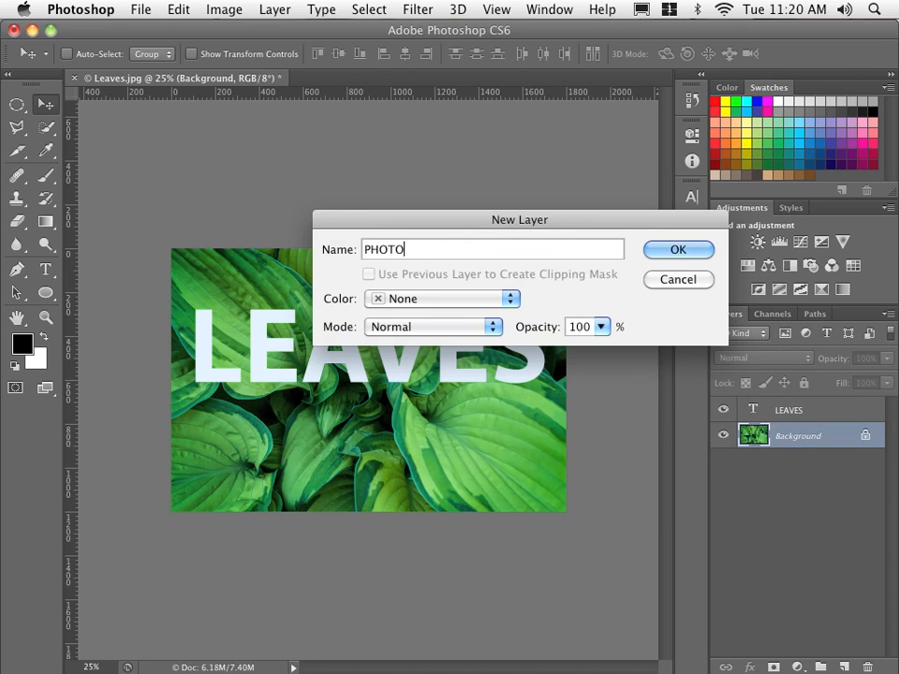
click(678, 249)
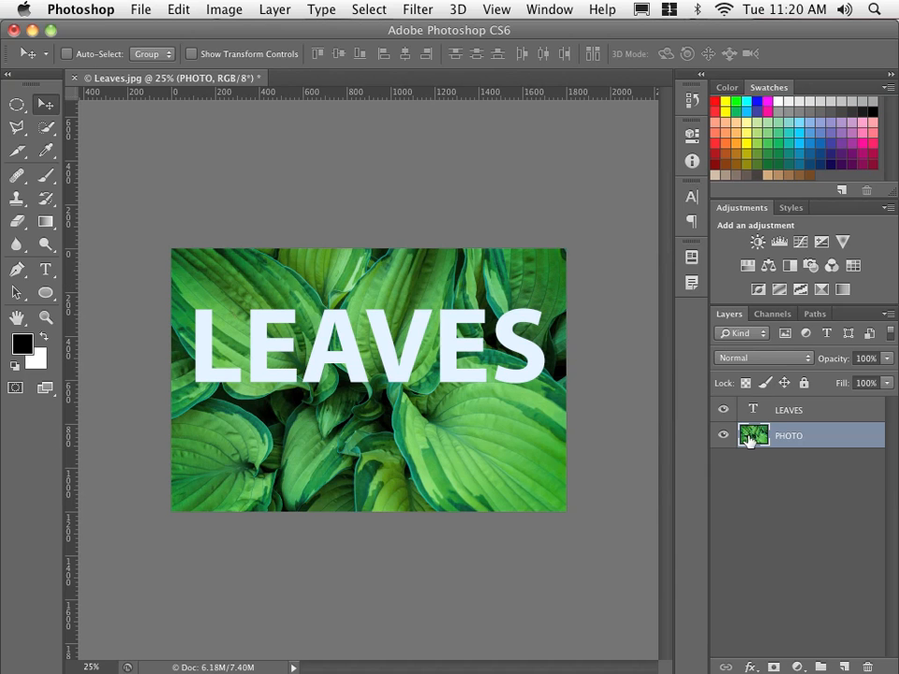
Place the PHOTO layer above the LEAVES text layer and clip it to the text with a clipping mask.
drag(748, 440, 749, 404)
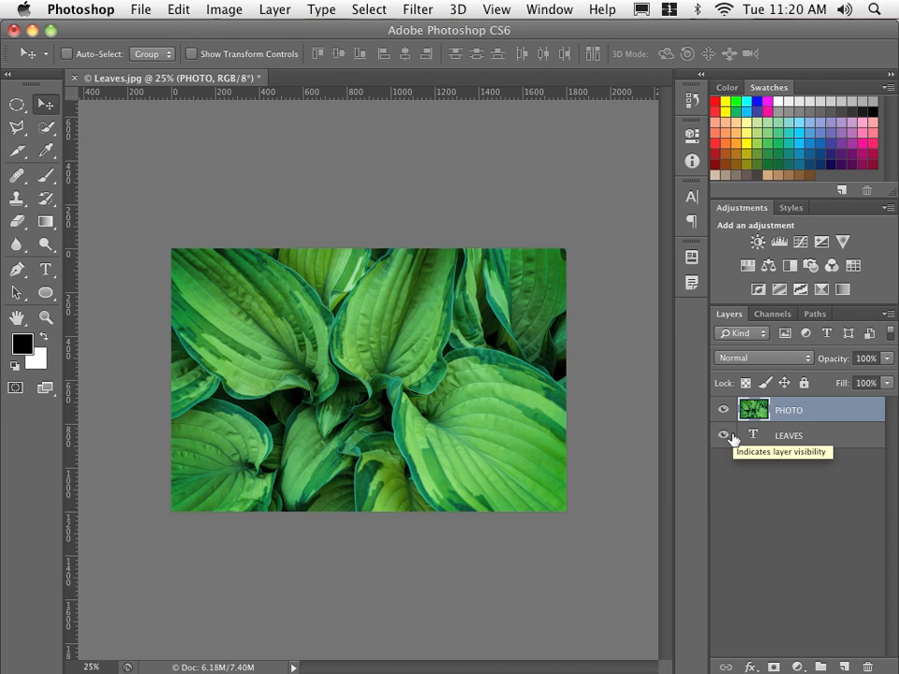
click(274, 11)
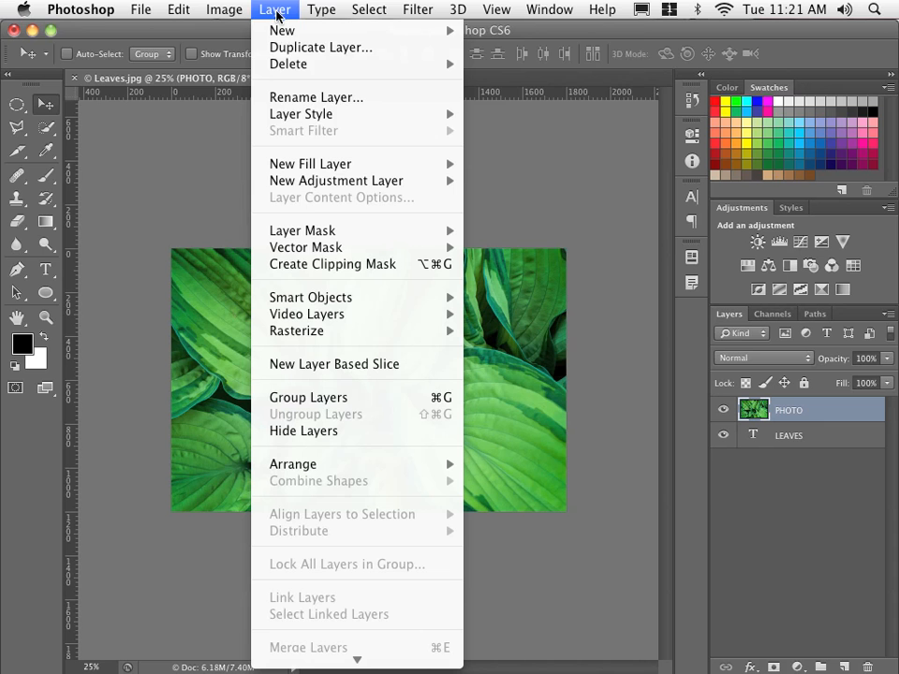
click(279, 267)
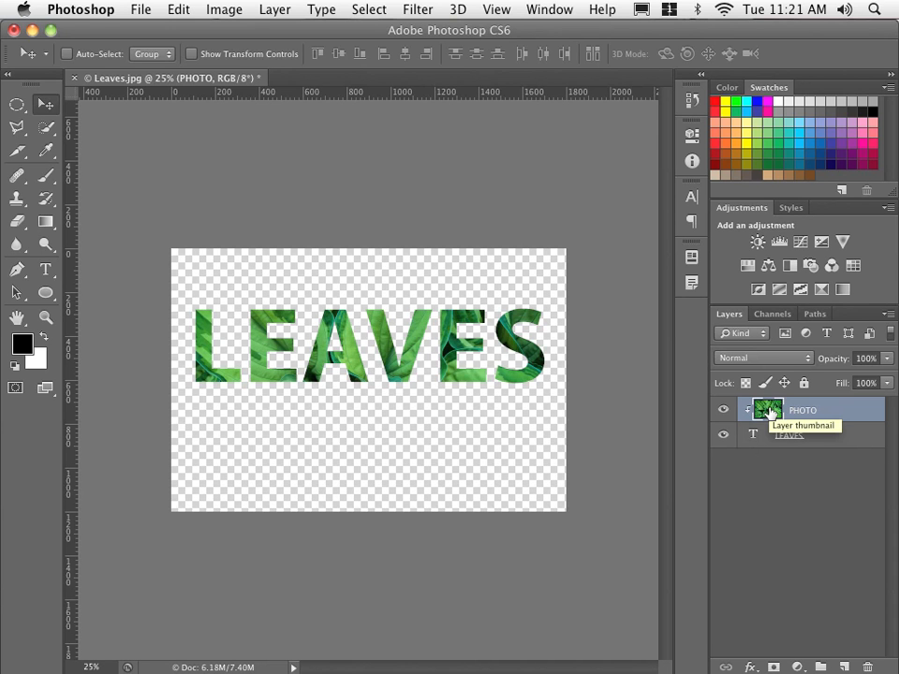
Duplicate the PHOTO layer beneath the LEAVES text layer and set the copy's opacity to 70%.
drag(768, 411, 770, 459)
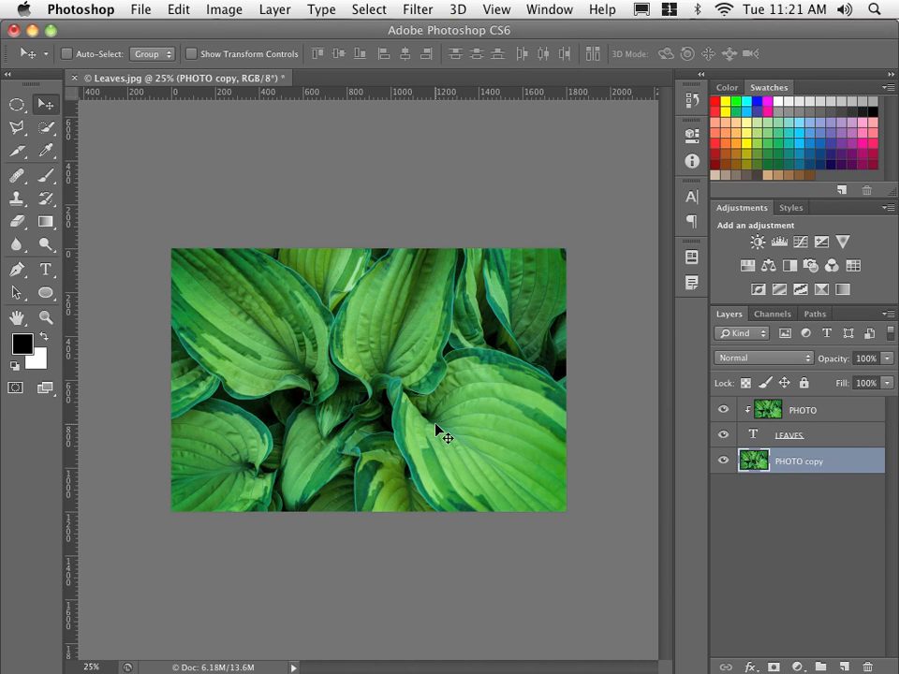
key(6)
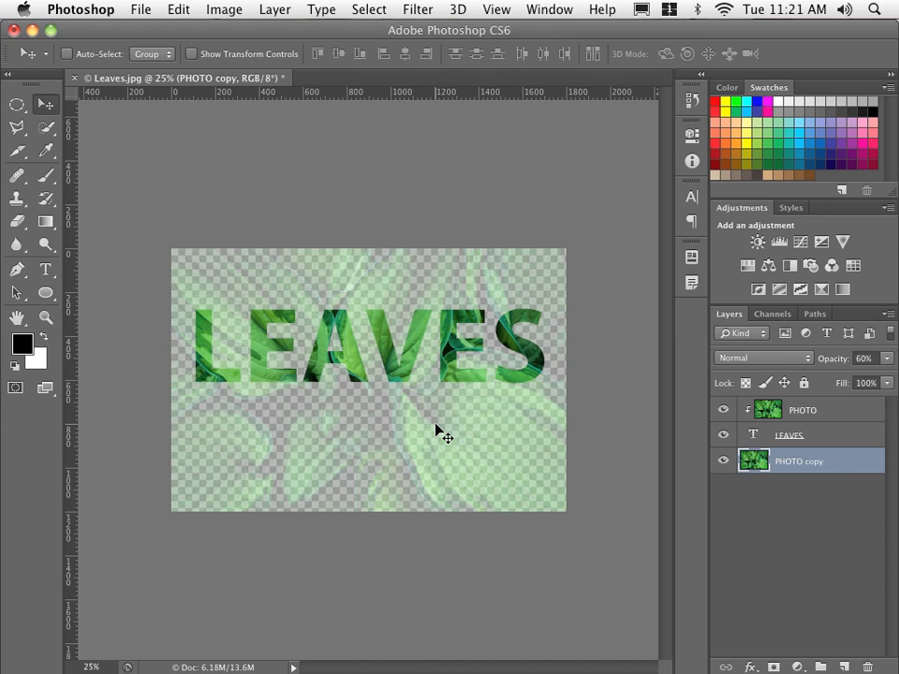
key(8)
key(9)
key(8)
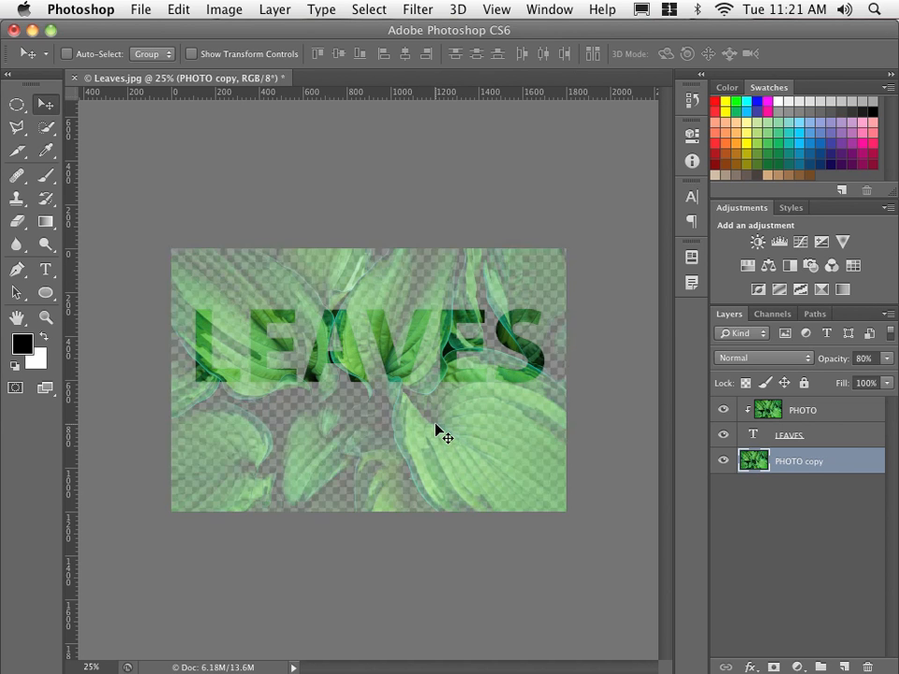
key(7)
key(6)
key(5)
key(6)
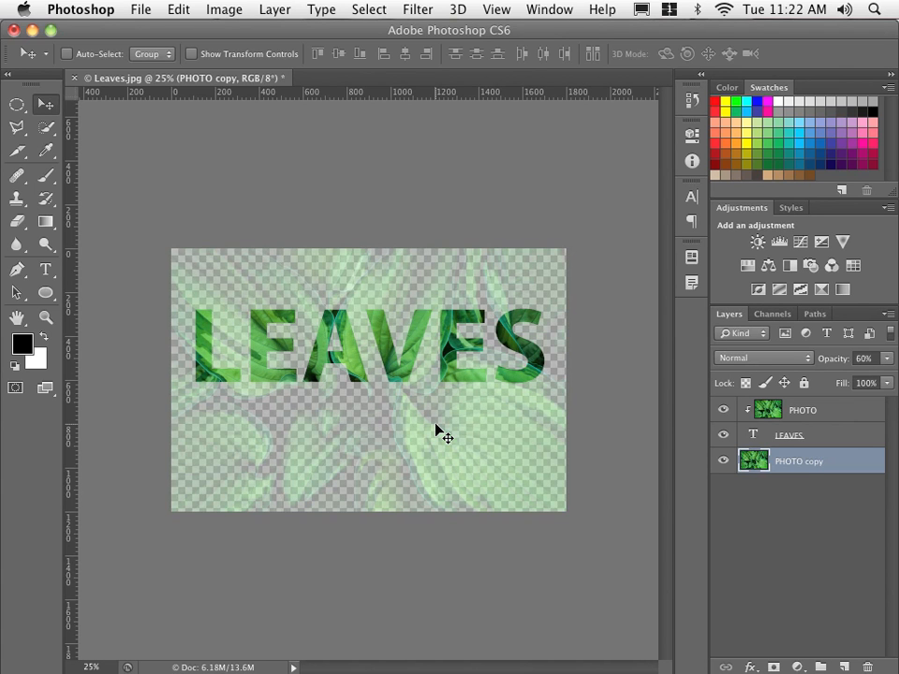
key(7)
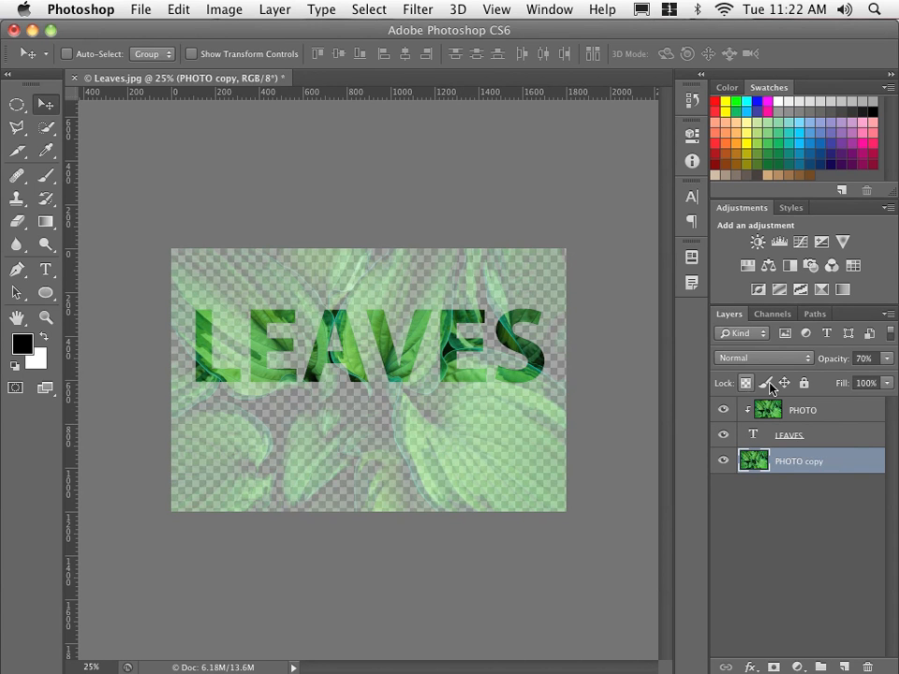
click(884, 360)
click(883, 360)
Set the transparency grid size to None in the Transparency & Gamut preferences, and return to the Move tool.
click(80, 8)
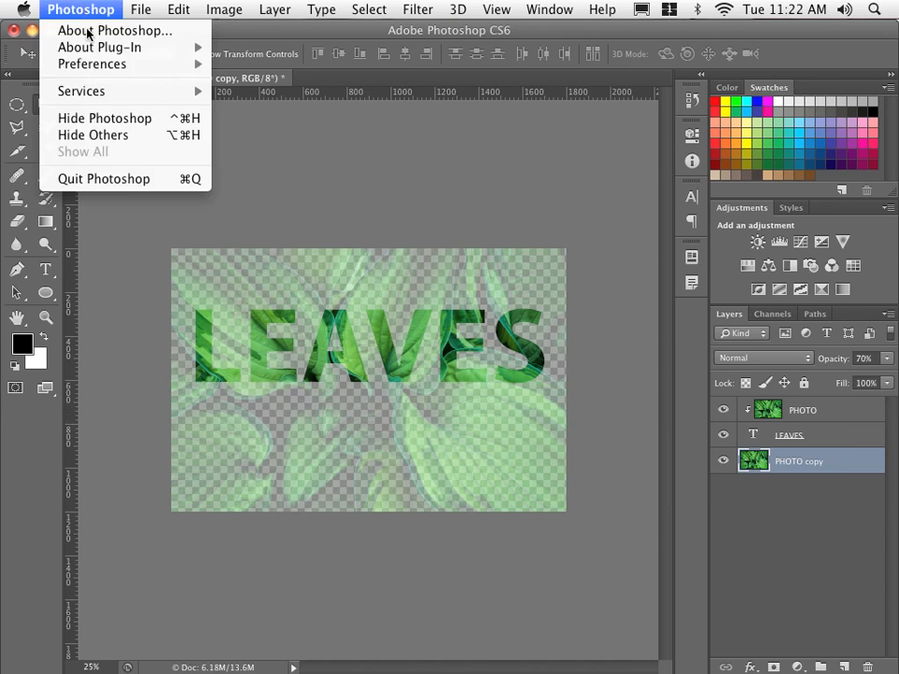
mouse_move(93, 67)
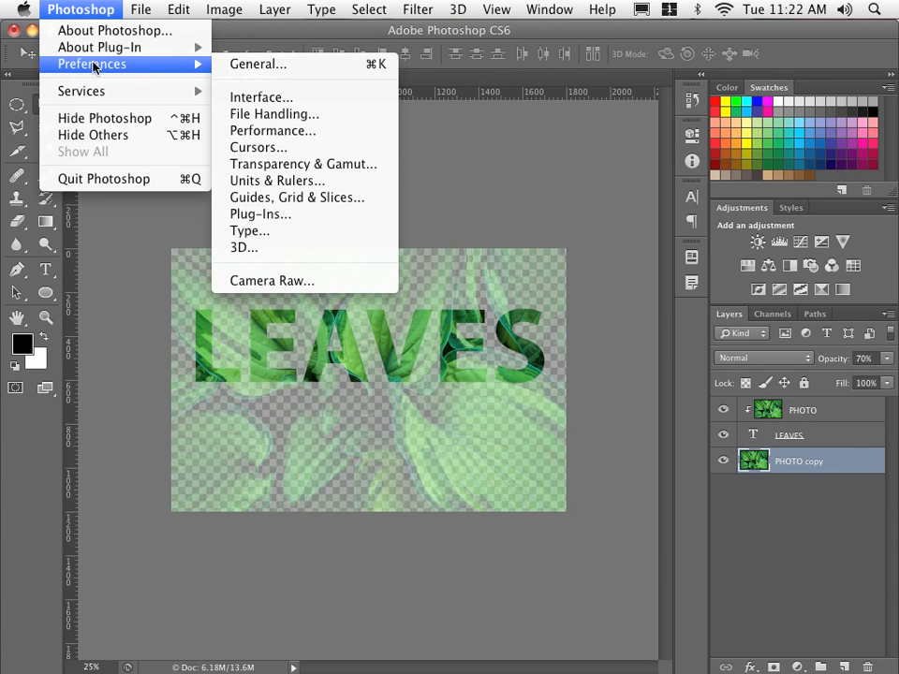
click(254, 164)
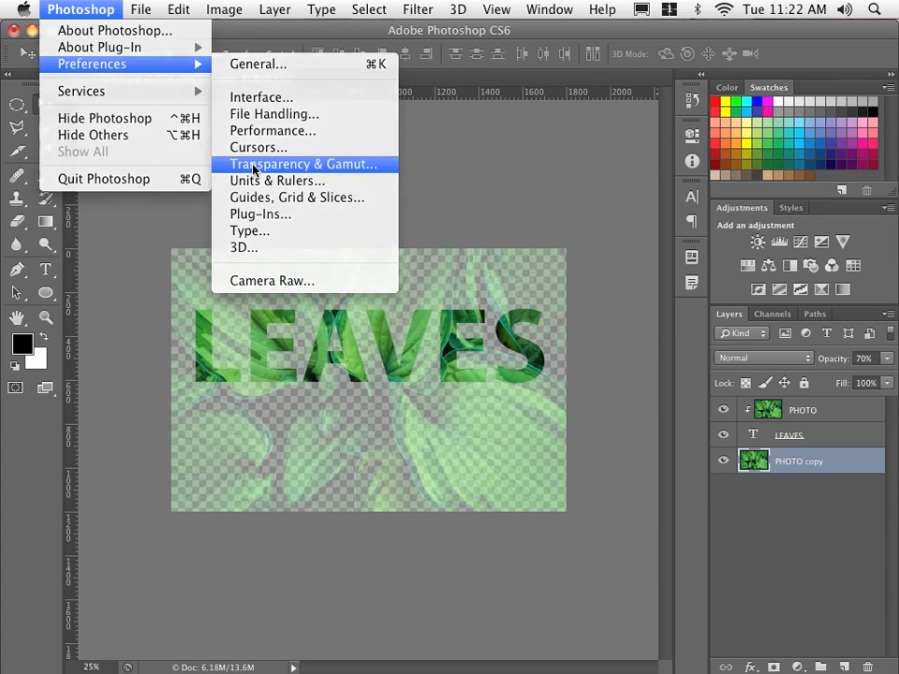
click(301, 145)
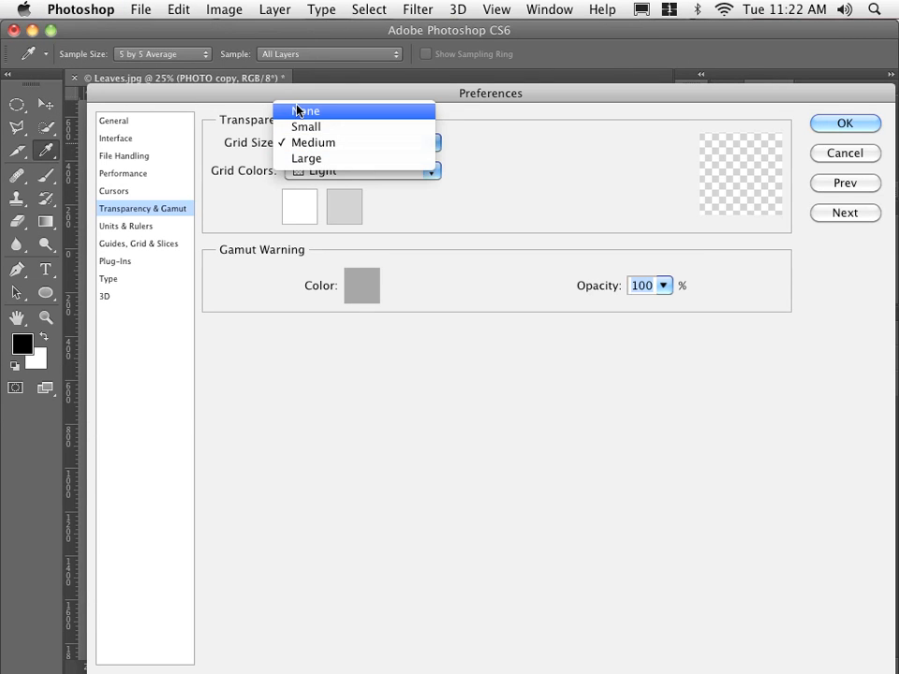
click(298, 112)
click(824, 123)
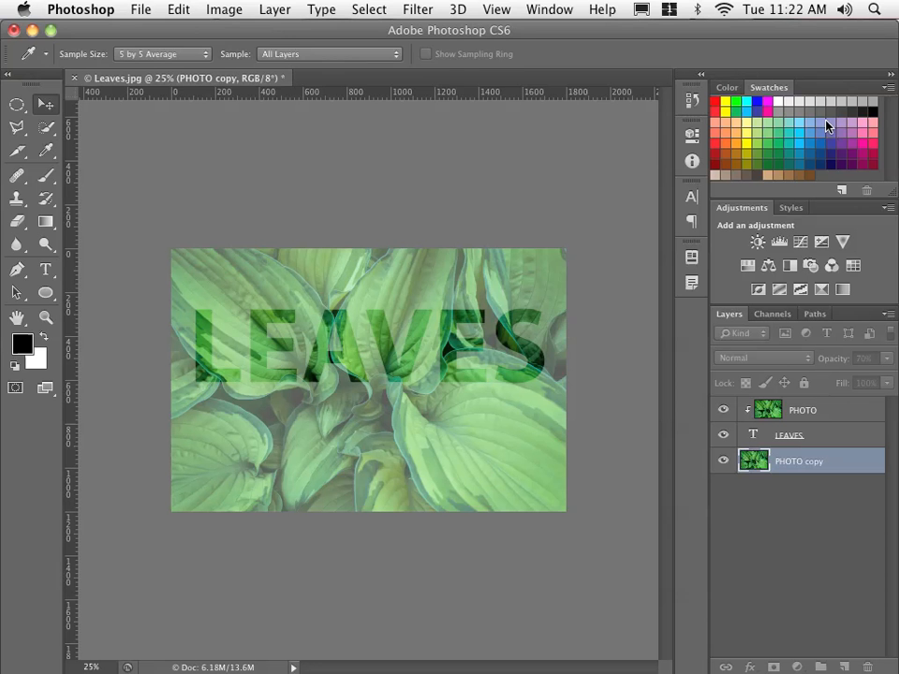
key(v)
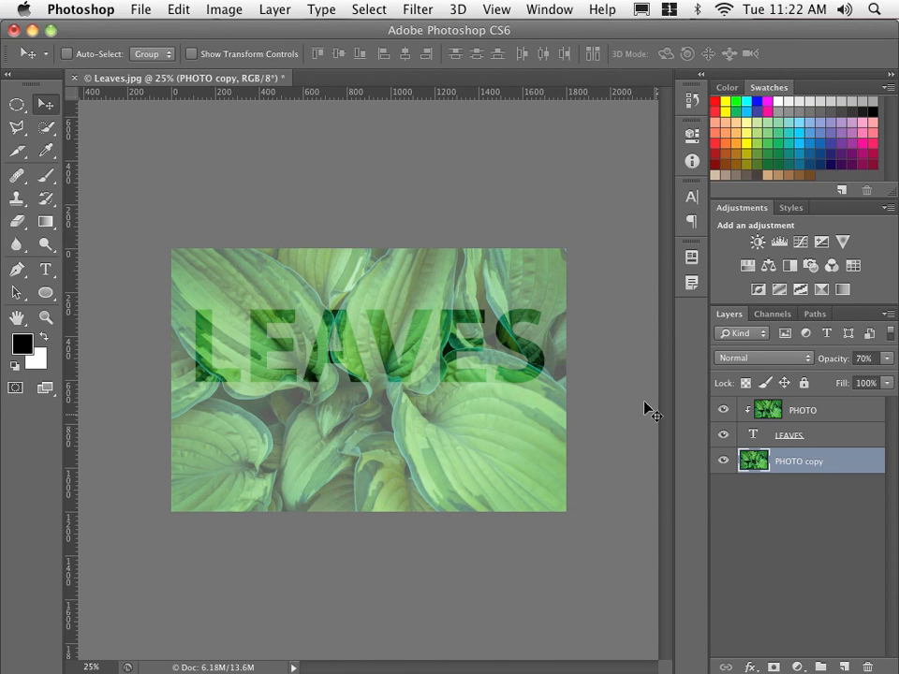
Apply a Bevel & Emboss style to the LEAVES text layer with an Inner Bevel, size 18 px and soften 1 px.
click(779, 439)
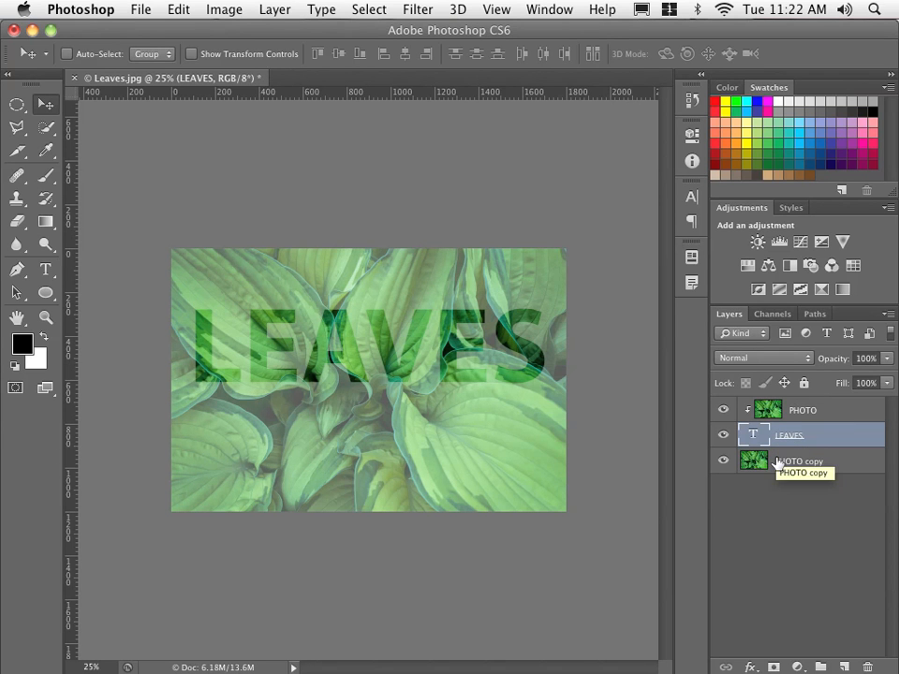
click(750, 666)
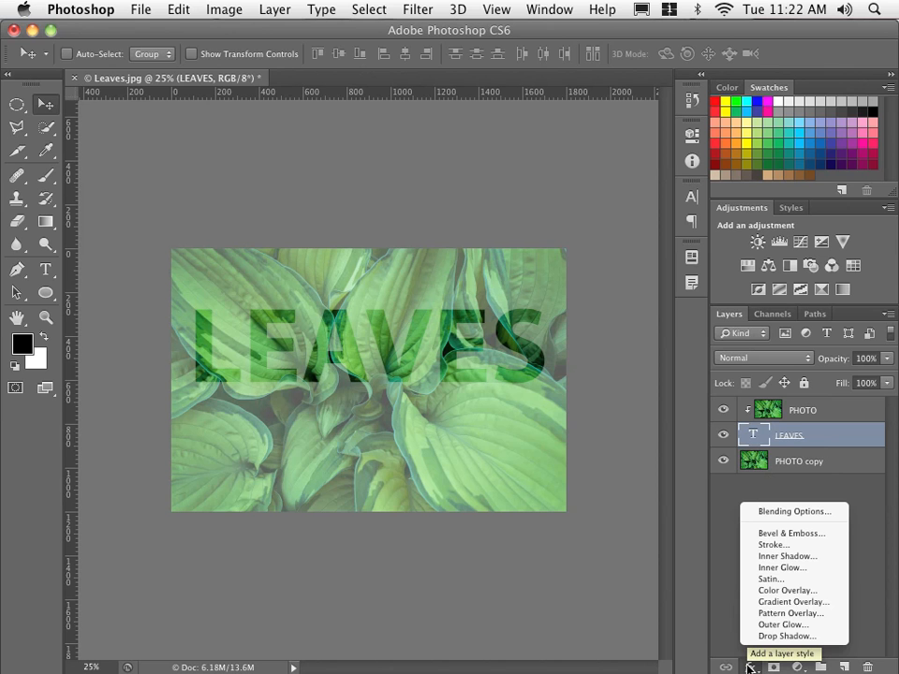
click(765, 536)
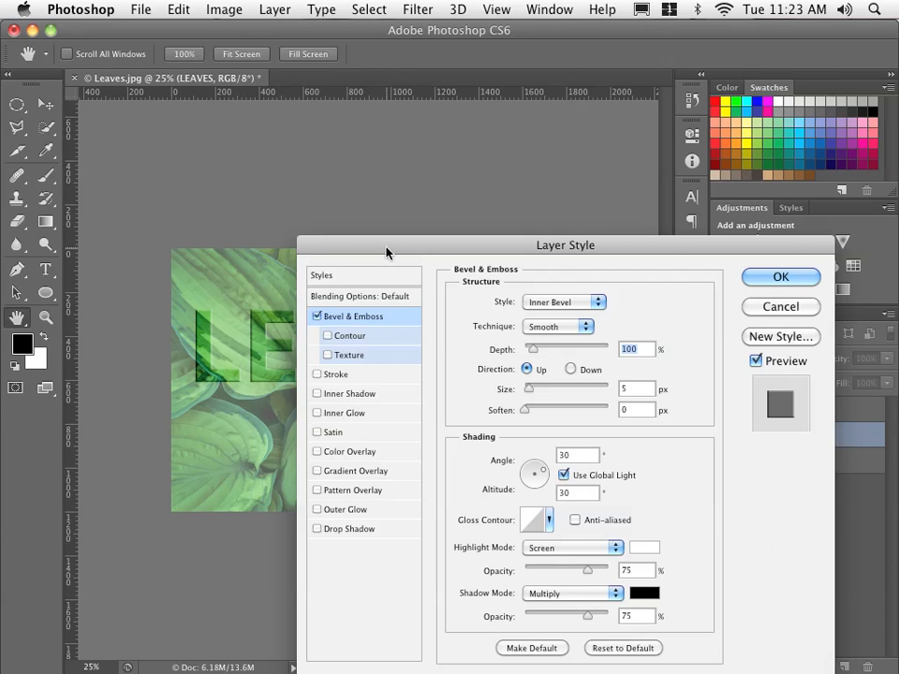
drag(385, 248, 426, 115)
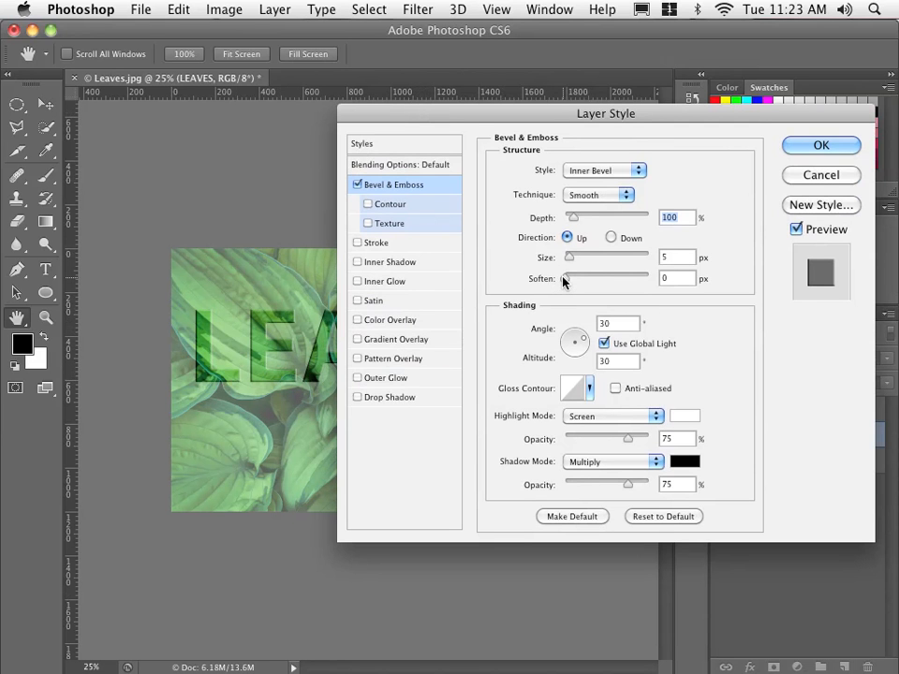
mouse_move(562, 278)
mouse_down()
mouse_move(569, 261)
mouse_move(577, 265)
mouse_up()
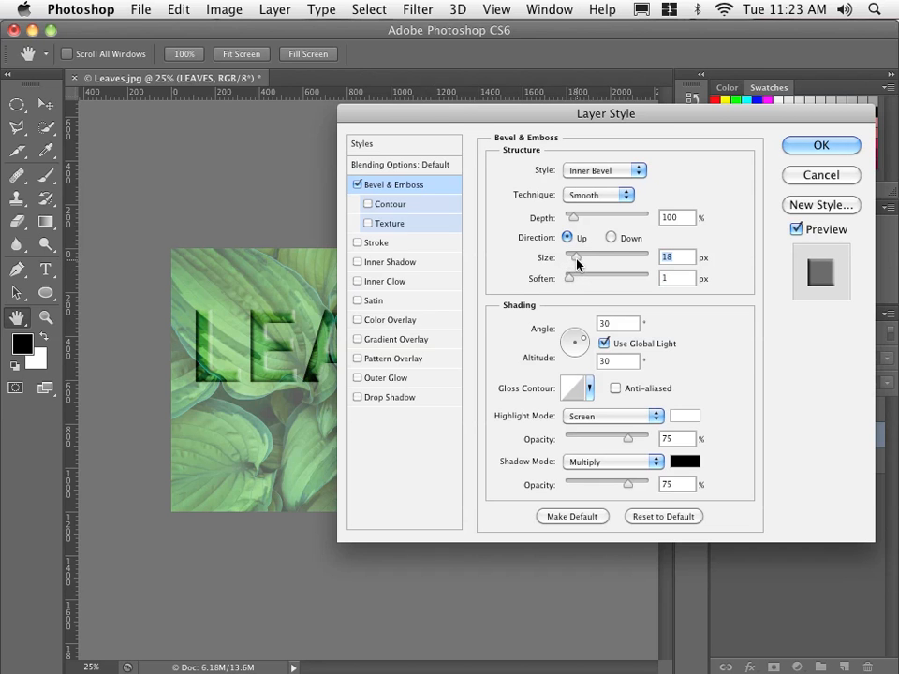
click(801, 149)
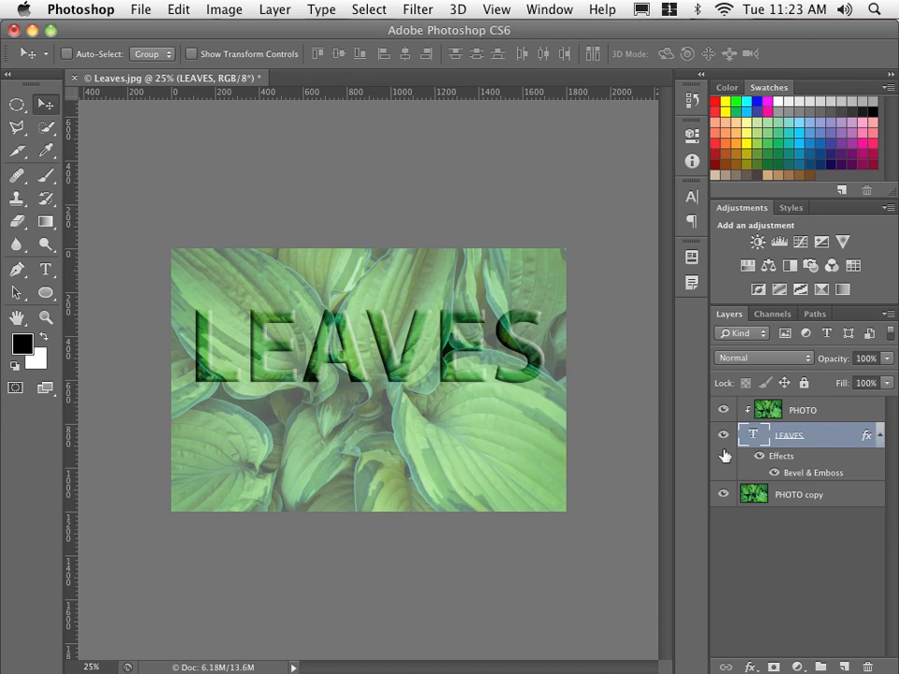
Replace the LEAVES text with "GREEN" and recentre the word across the upper half of the photo.
double_click(754, 433)
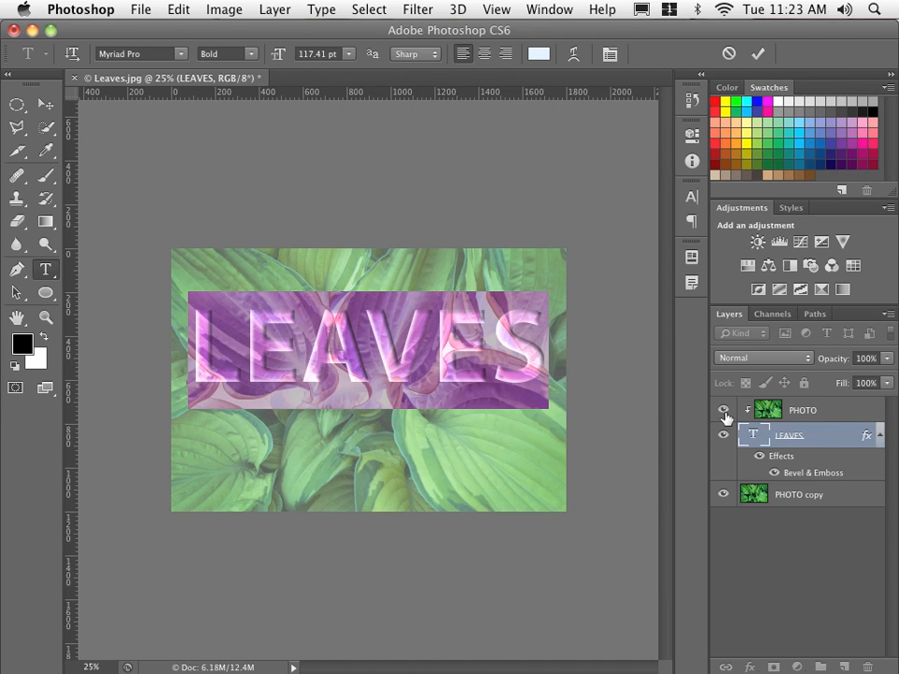
text(GREEN)
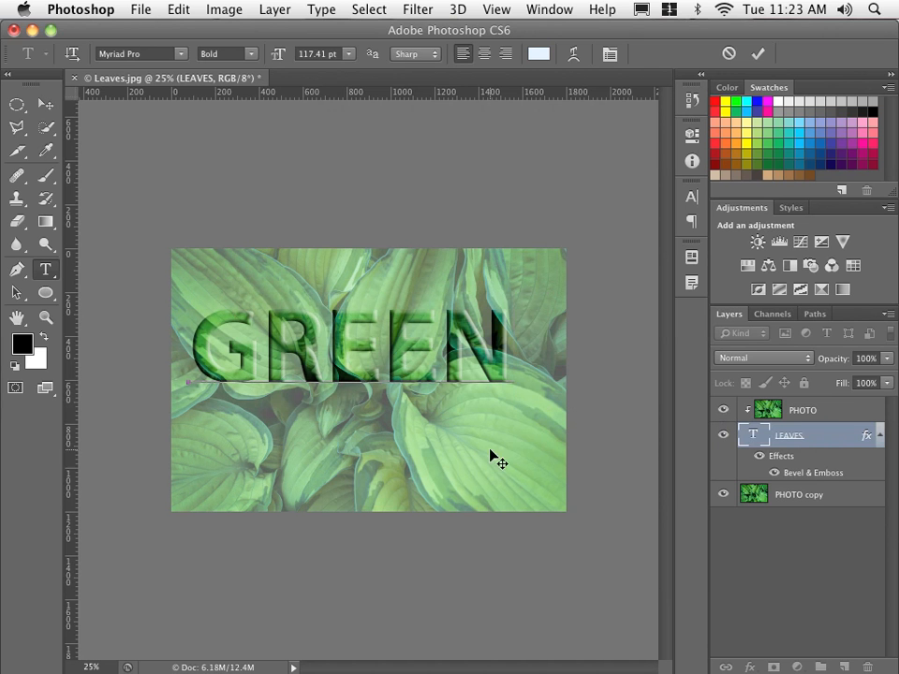
drag(387, 461, 405, 458)
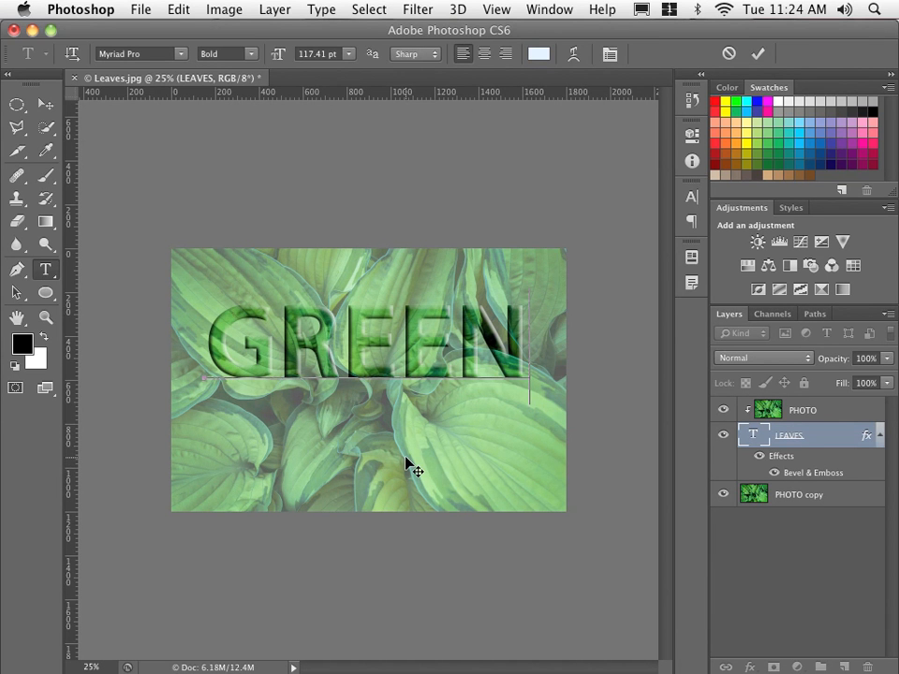
mouse_move(405, 457)
mouse_down()
mouse_move(407, 467)
mouse_move(402, 451)
mouse_up()
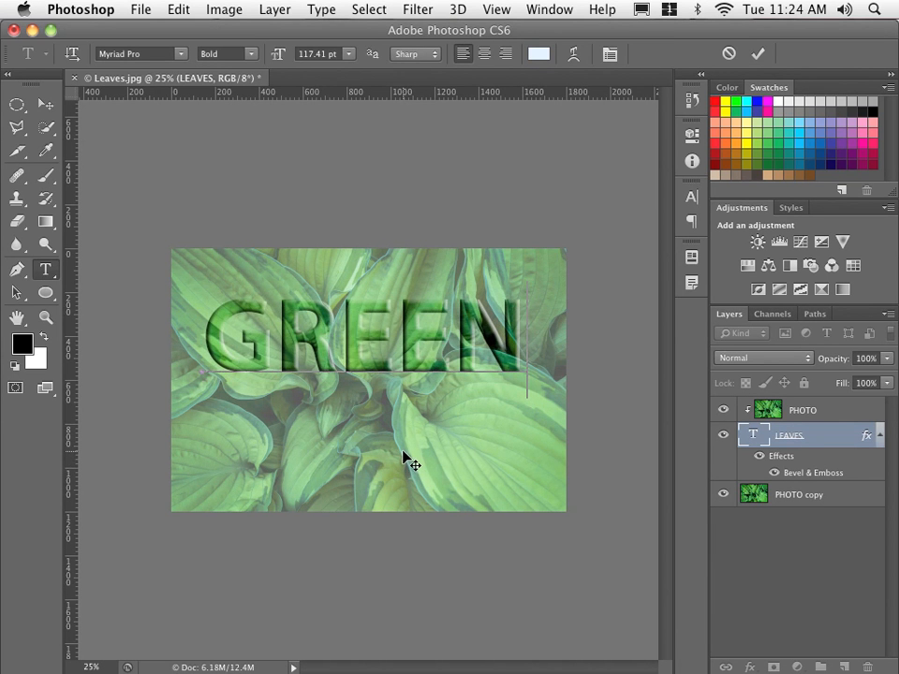